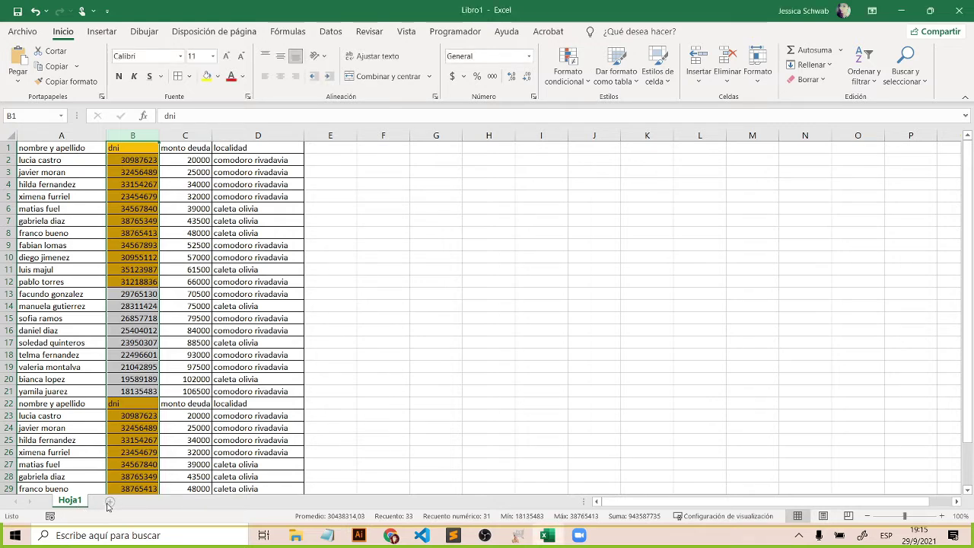
# Step: Add a second worksheet to the workbook
pyautogui.click(109, 503)
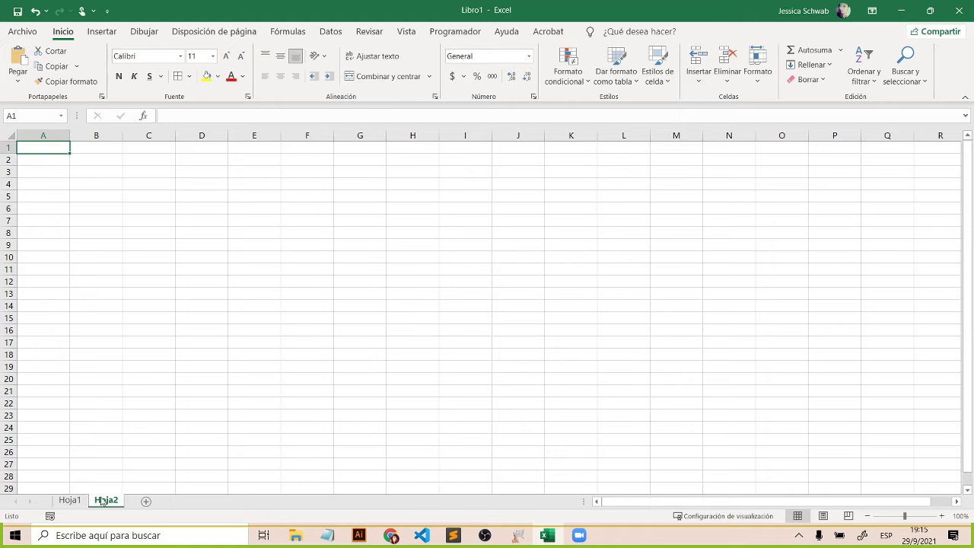
pyautogui.click(75, 501)
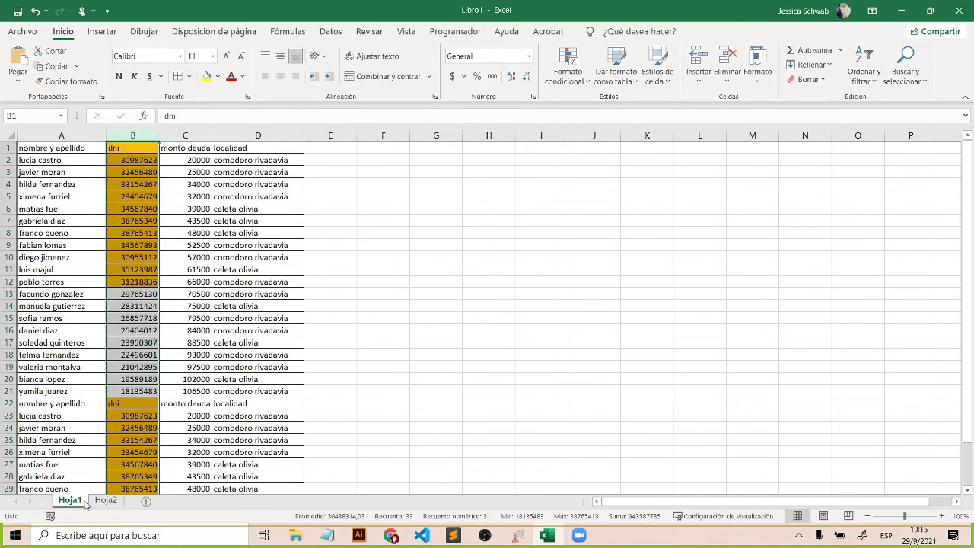
pyautogui.click(105, 502)
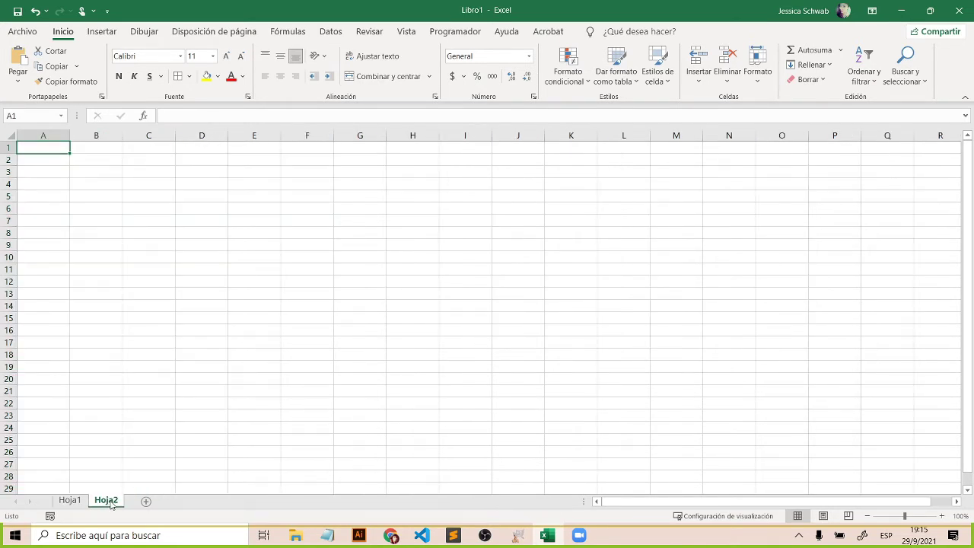
# Step: Copy the second block of records, A22:D33 on Hoja1, to Hoja2 starting at cell A1
pyautogui.click(70, 500)
pyautogui.scroll(-3, 120, 407)
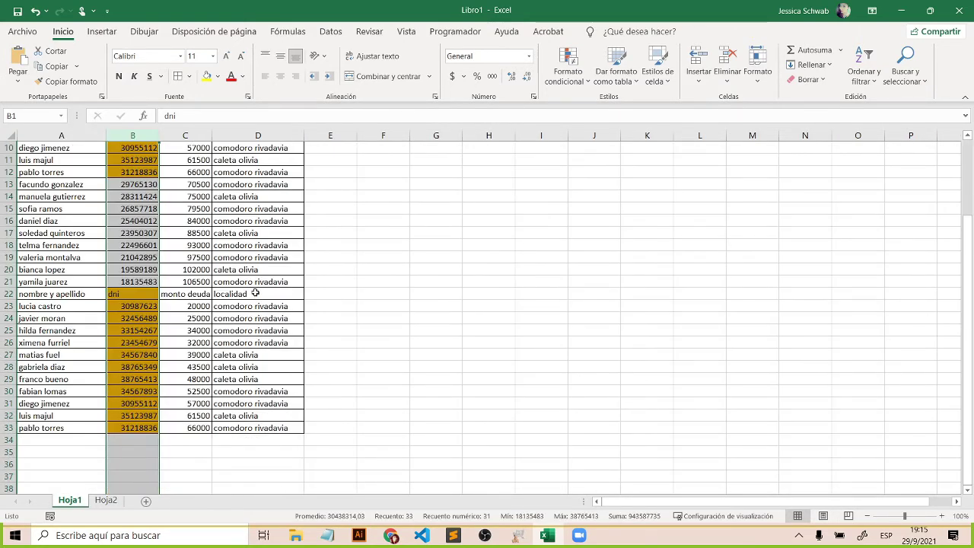
pyautogui.moveTo(256, 293); pyautogui.dragTo(44, 428)
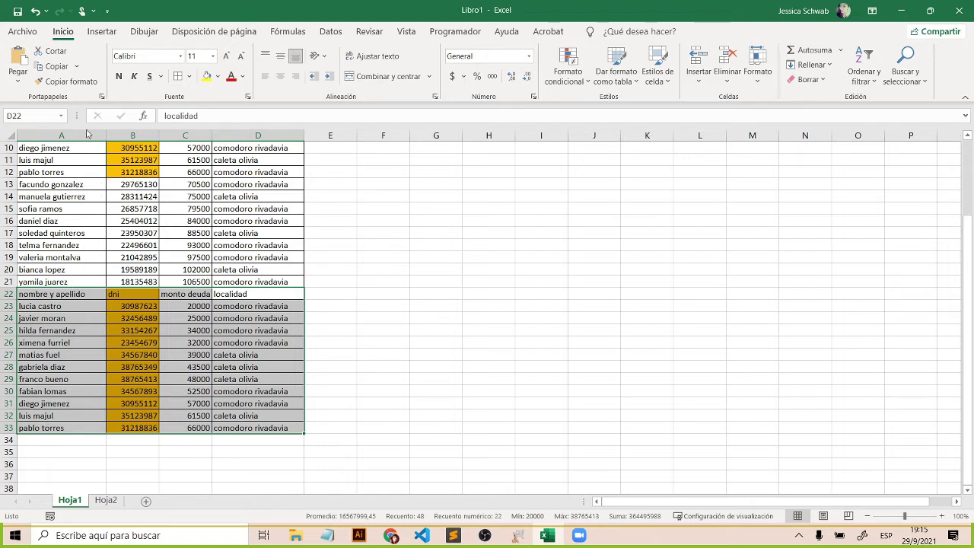
pyautogui.hotkey('ctrl', 'c')
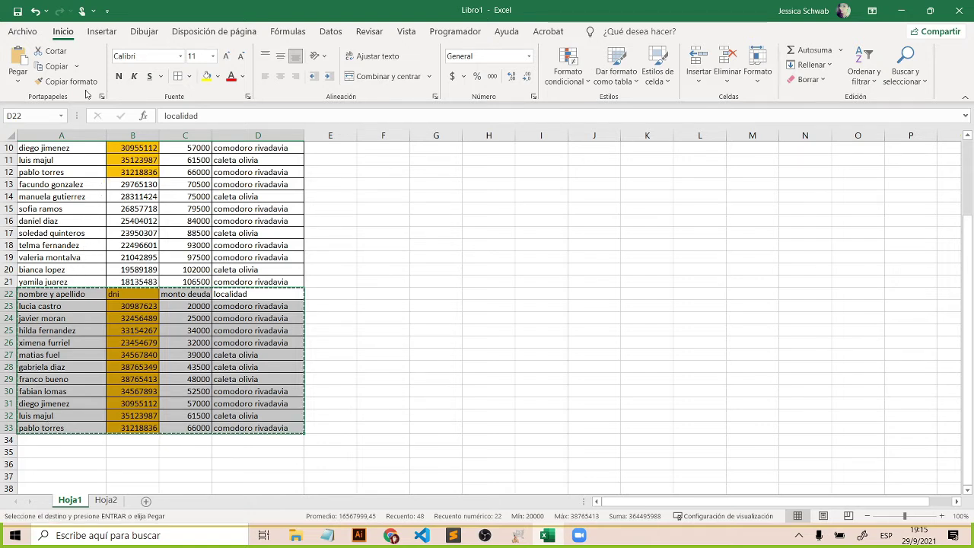
pyautogui.click(107, 501)
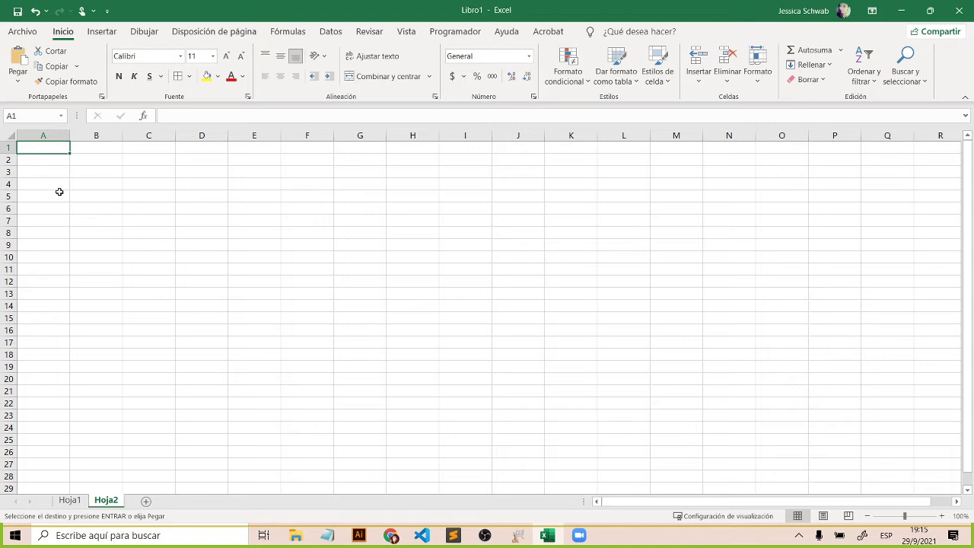
pyautogui.hotkey('ctrl', 'v')
pyautogui.click(308, 246)
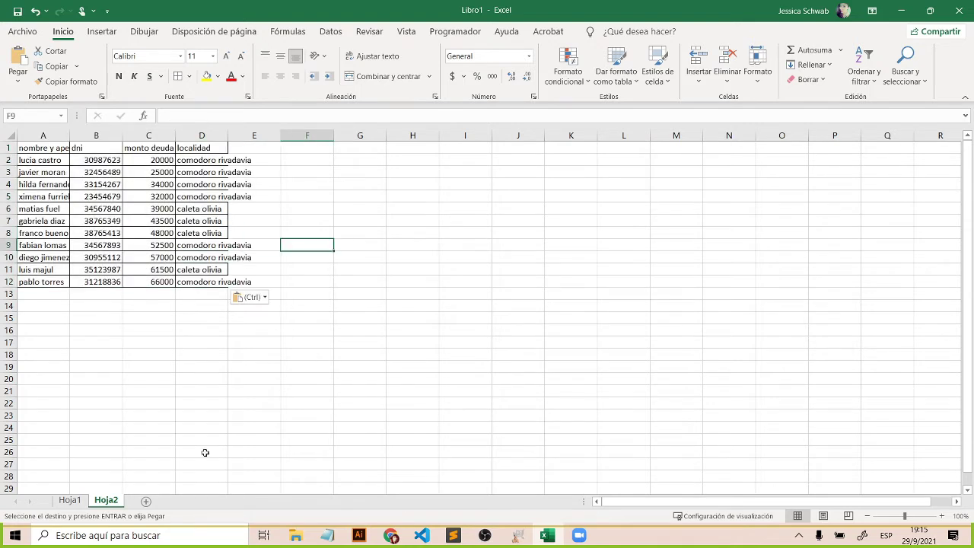
# Step: Rename sheet Hoja2 as ABONADO and sheet Hoja1 as DEUDORES, and clear the pending copy selection
pyautogui.doubleClick(107, 498)
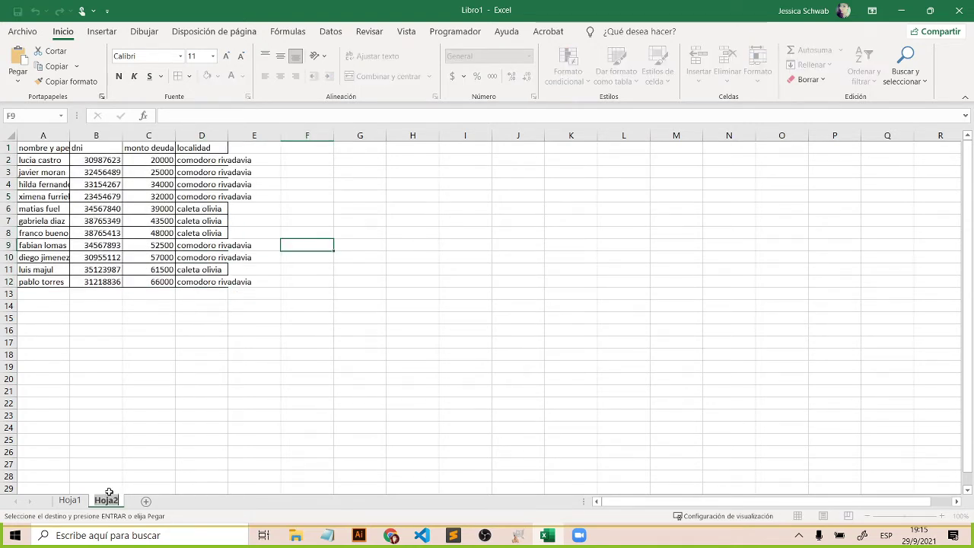
pyautogui.write('ABONADO')
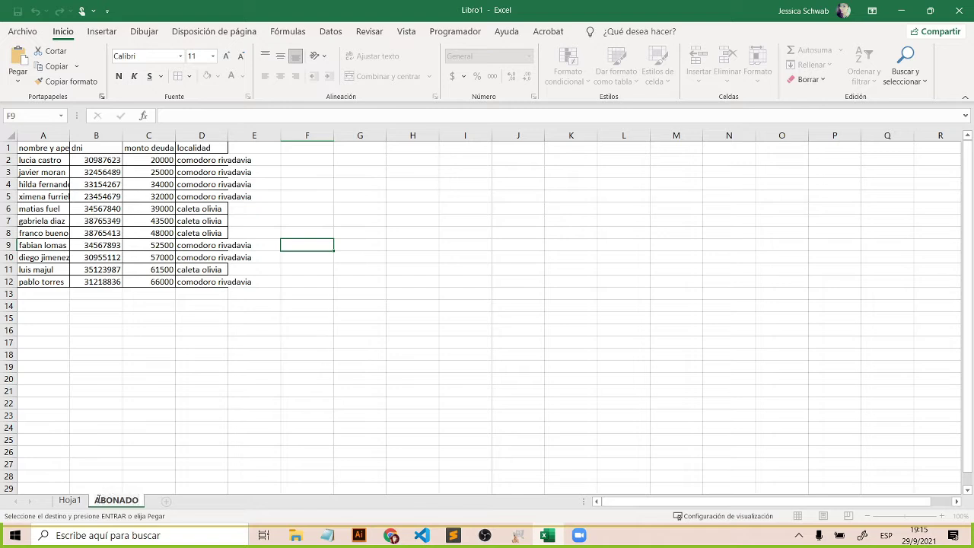
pyautogui.click(76, 500)
pyautogui.write('D')
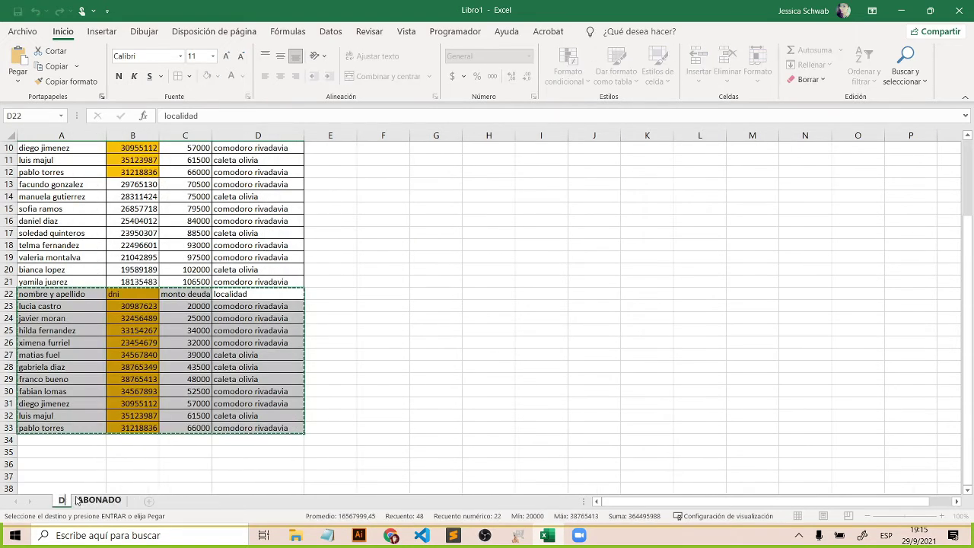
pyautogui.write('EUDORES')
pyautogui.press('Return')
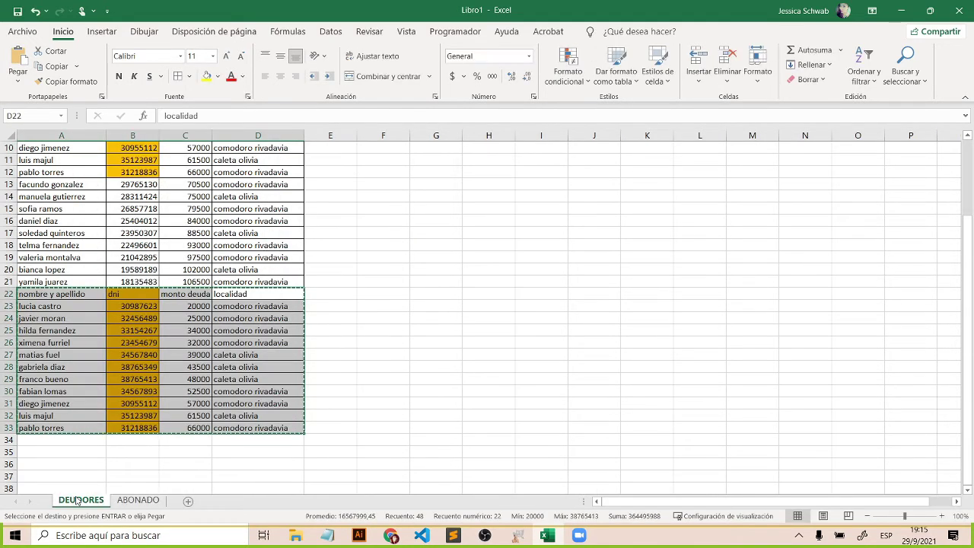
pyautogui.press('Escape')
pyautogui.click(126, 477)
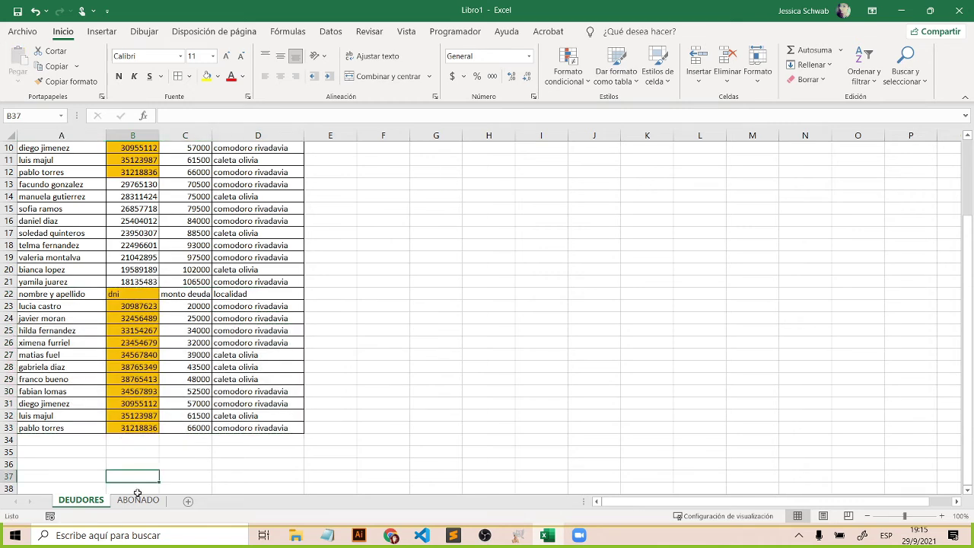
# Step: Compare the two record blocks on DEUDORES with the list on the ABONADO sheet
pyautogui.scroll(3, 131, 417)
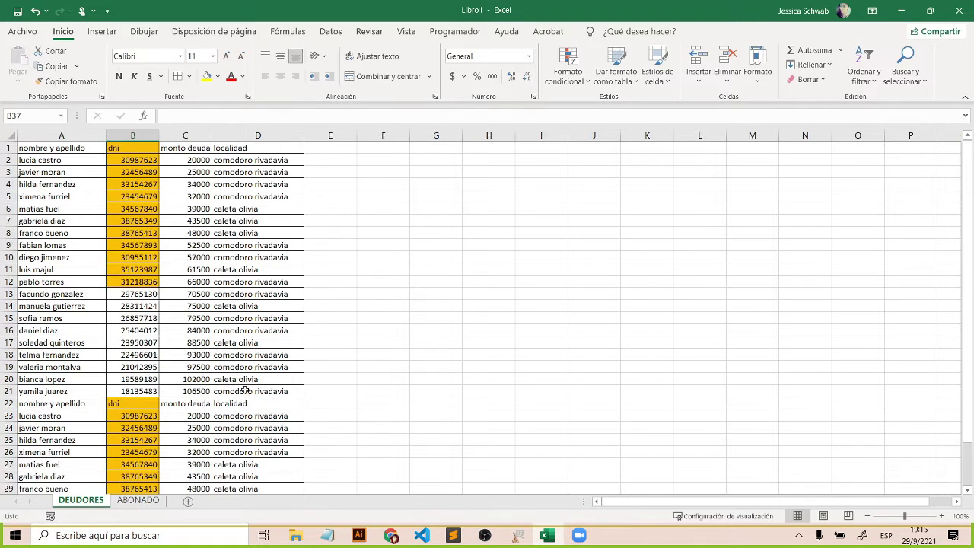
pyautogui.moveTo(245, 390)
pyautogui.mouseDown()
pyautogui.moveTo(31, 258)
pyautogui.moveTo(31, 147)
pyautogui.mouseUp()
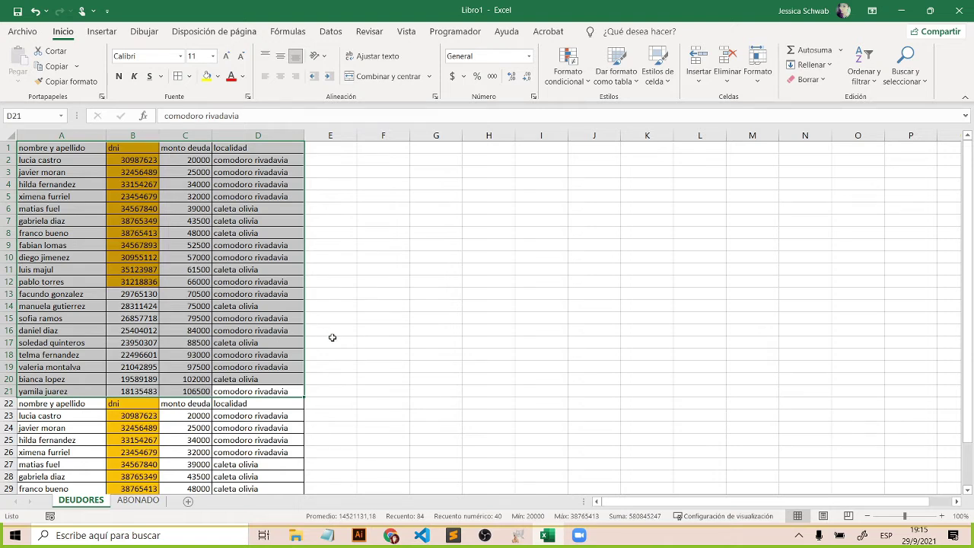
pyautogui.moveTo(260, 404); pyautogui.dragTo(45, 449)
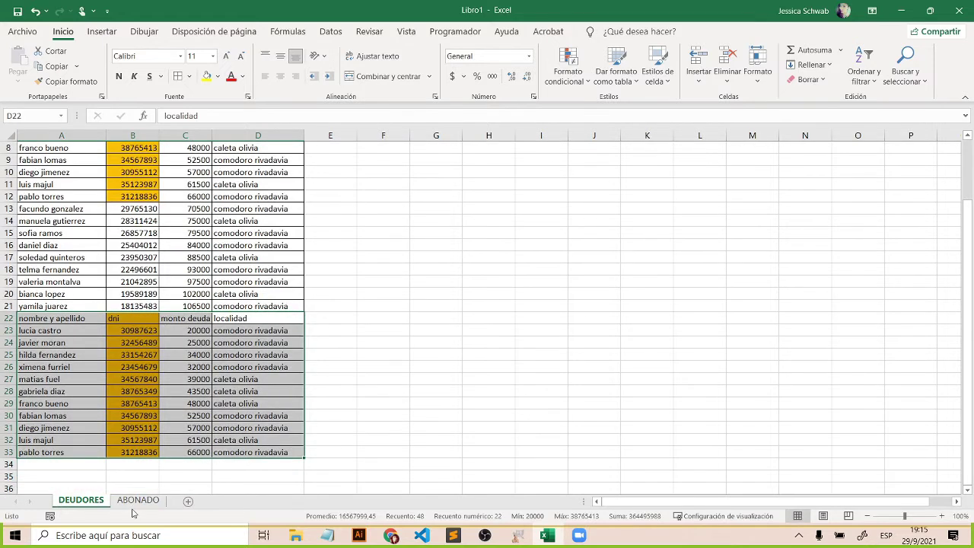
pyautogui.click(138, 500)
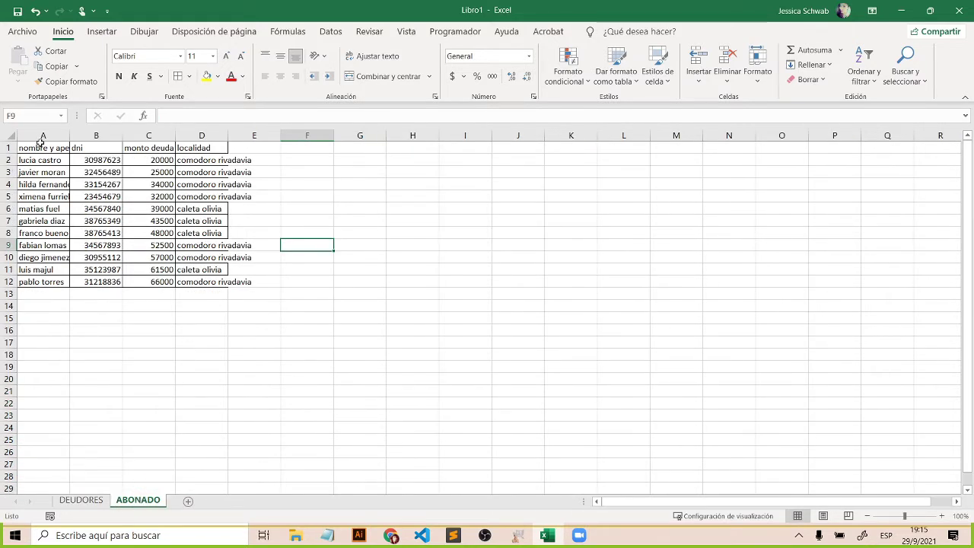
pyautogui.moveTo(41, 146); pyautogui.dragTo(43, 159)
pyautogui.moveTo(90, 184); pyautogui.dragTo(213, 291)
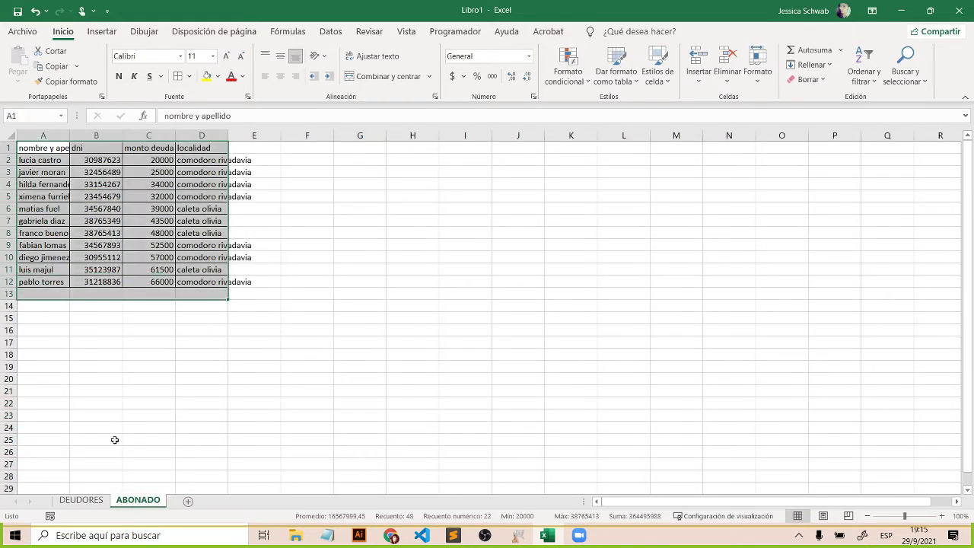
pyautogui.click(80, 500)
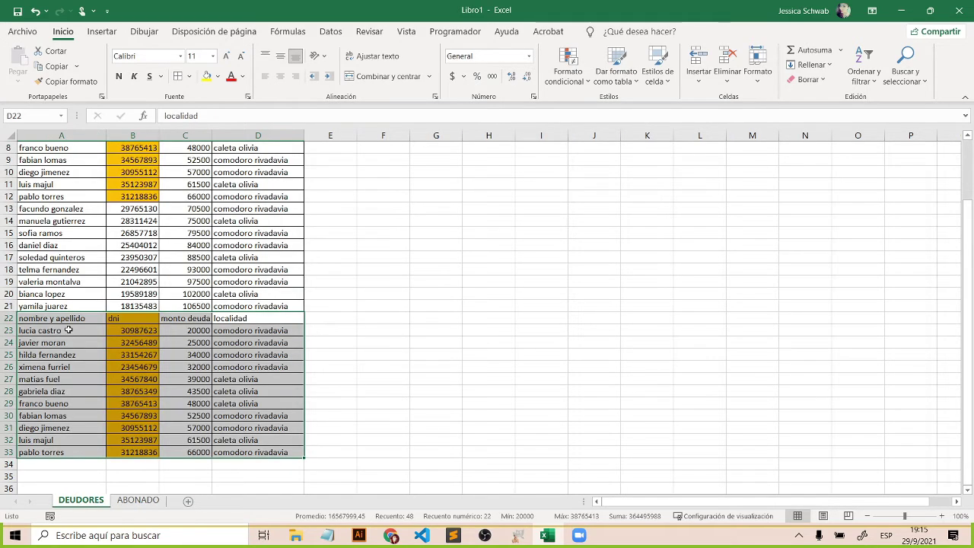
pyautogui.scroll(3, 280, 284)
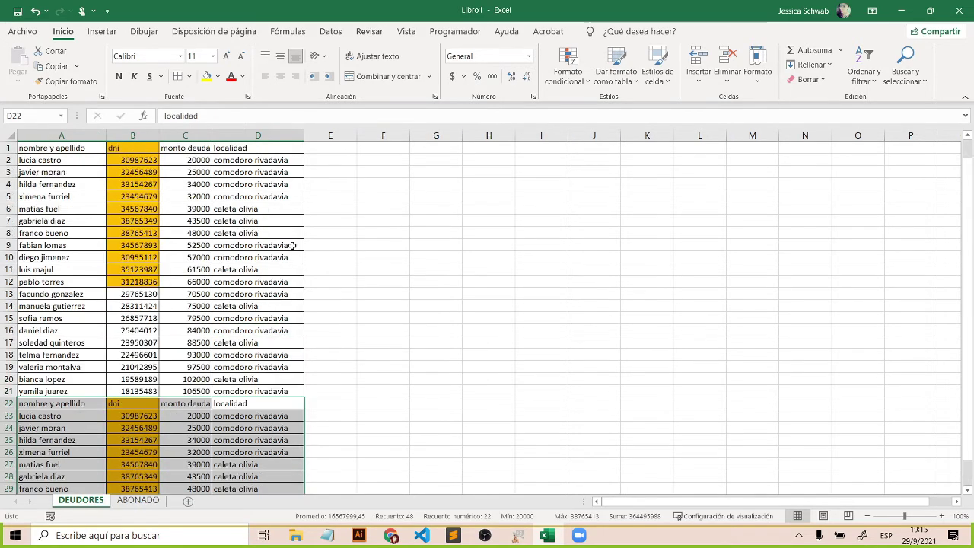
# Step: Select the whole dni column on DEUDORES and open the conditional formatting options
pyautogui.click(181, 159)
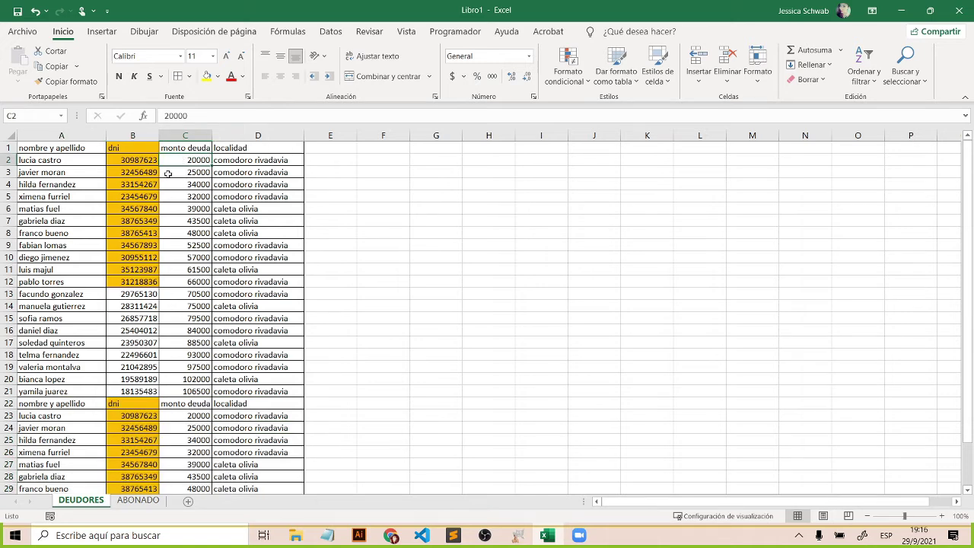
pyautogui.click(149, 134)
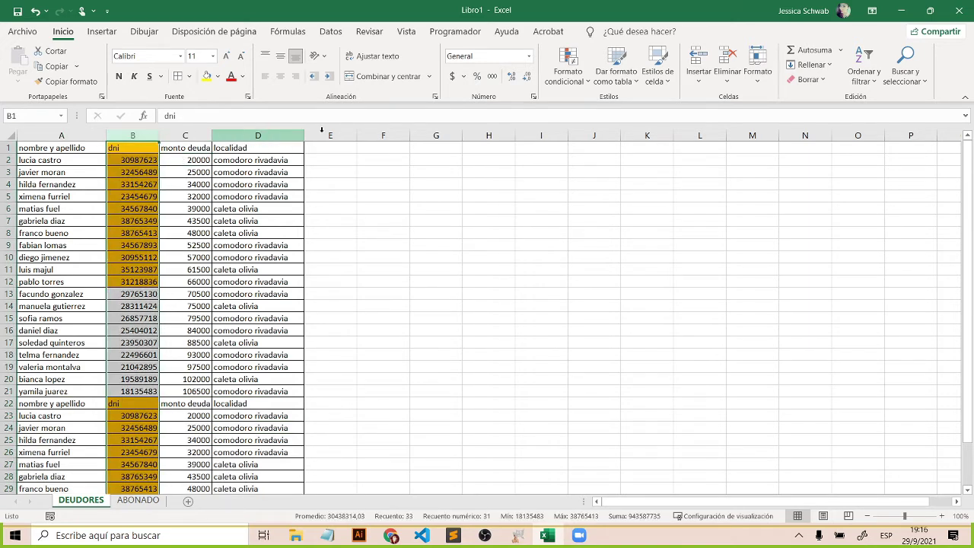
pyautogui.click(568, 76)
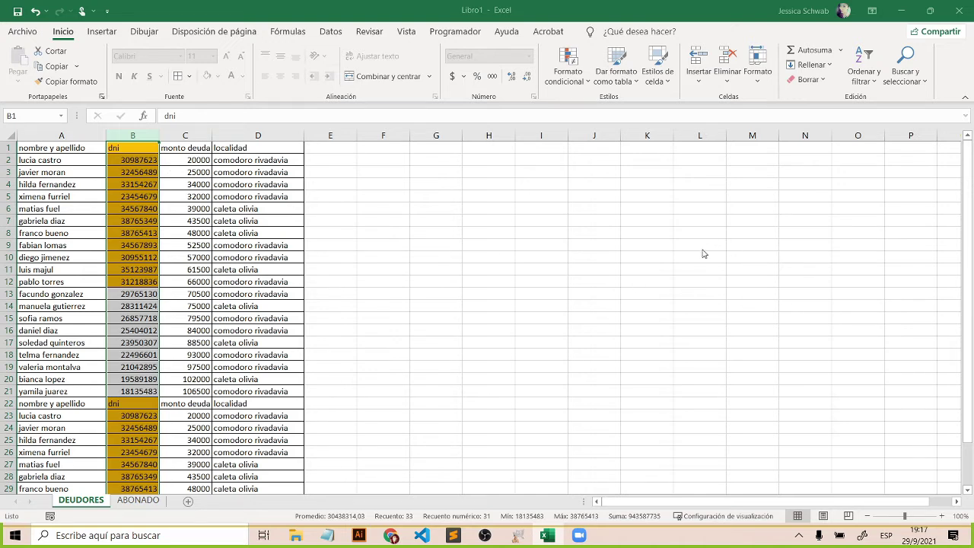
# Step: Change the second block's header in cell B22 to dni2
pyautogui.scroll(-2, 156, 198)
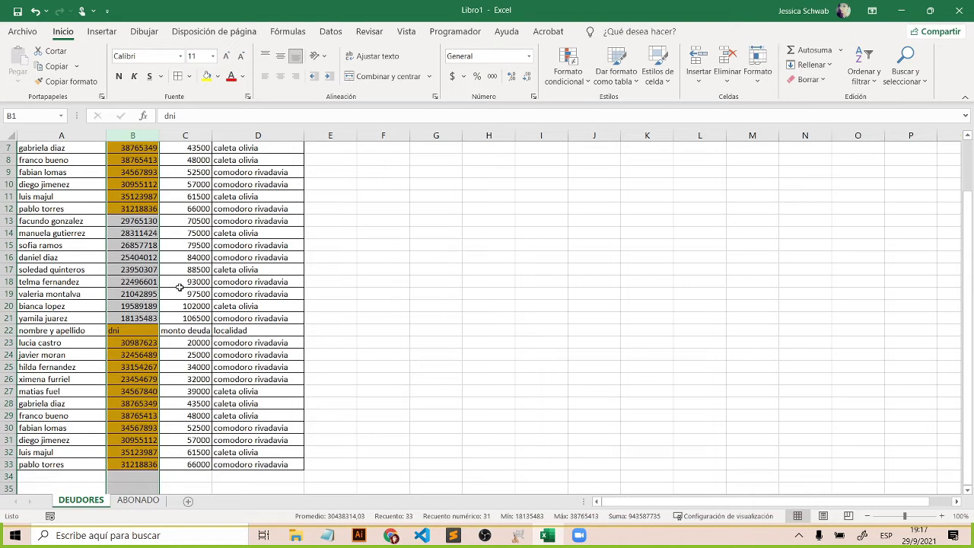
pyautogui.click(224, 357)
pyautogui.doubleClick(152, 333)
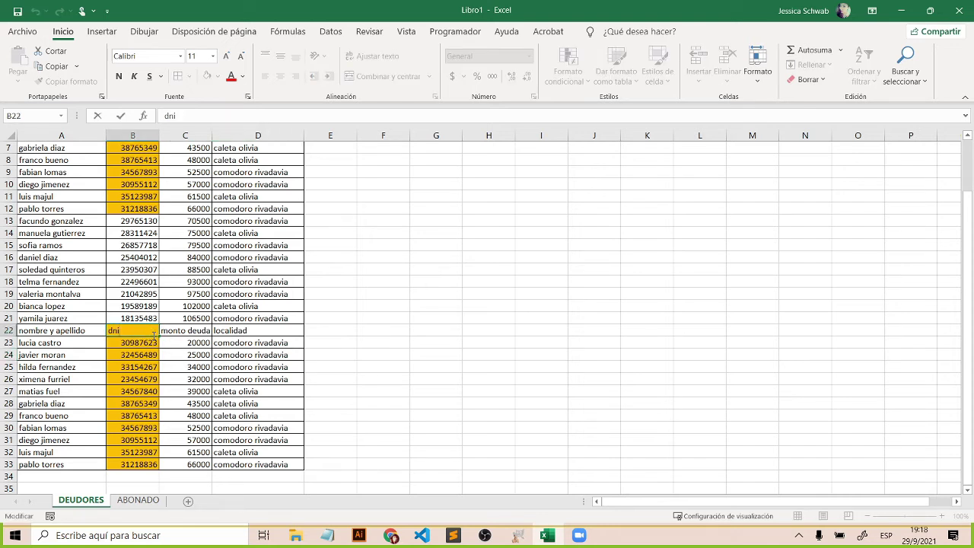
pyautogui.write('2')
pyautogui.press('Return')
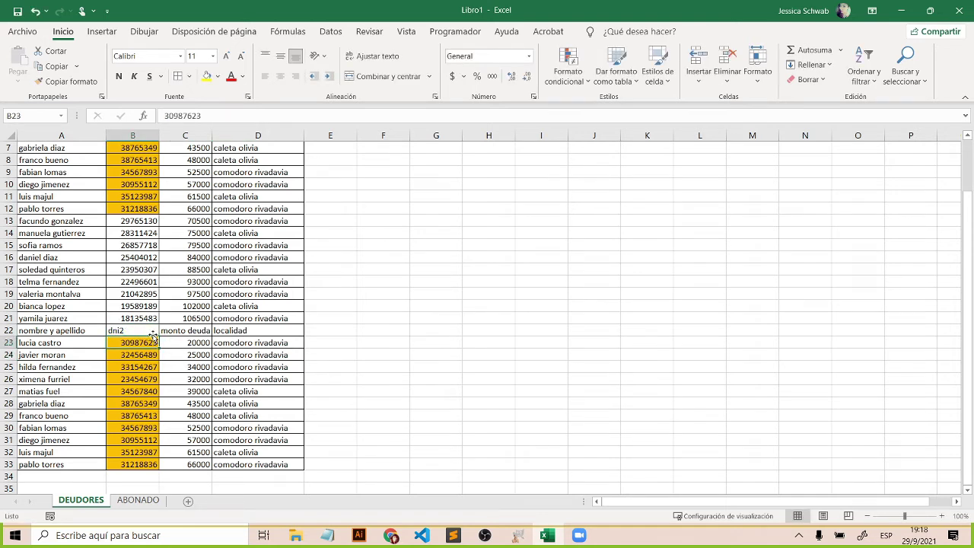
# Step: Set the header in cell B22 back to dni
pyautogui.scroll(2, 149, 314)
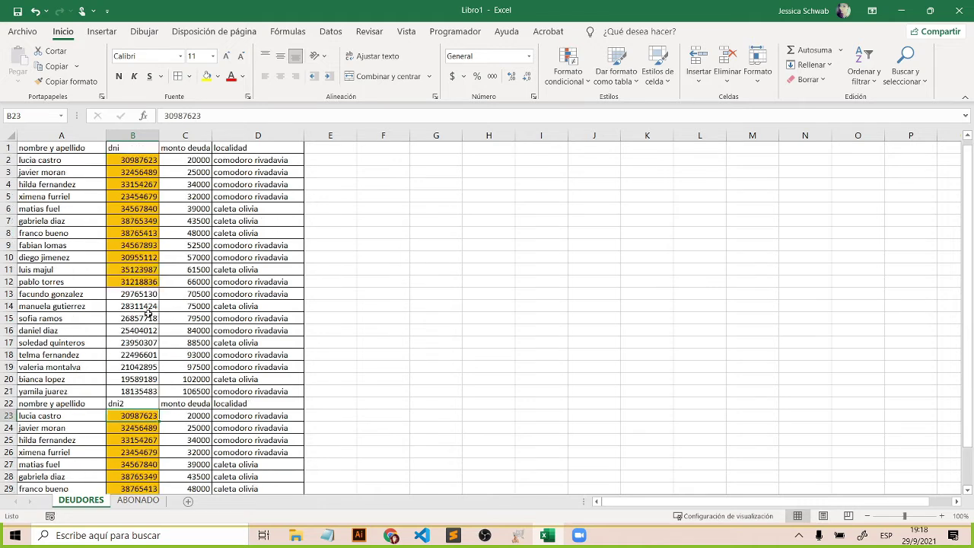
pyautogui.click(134, 402)
pyautogui.write('dni')
pyautogui.press('Return')
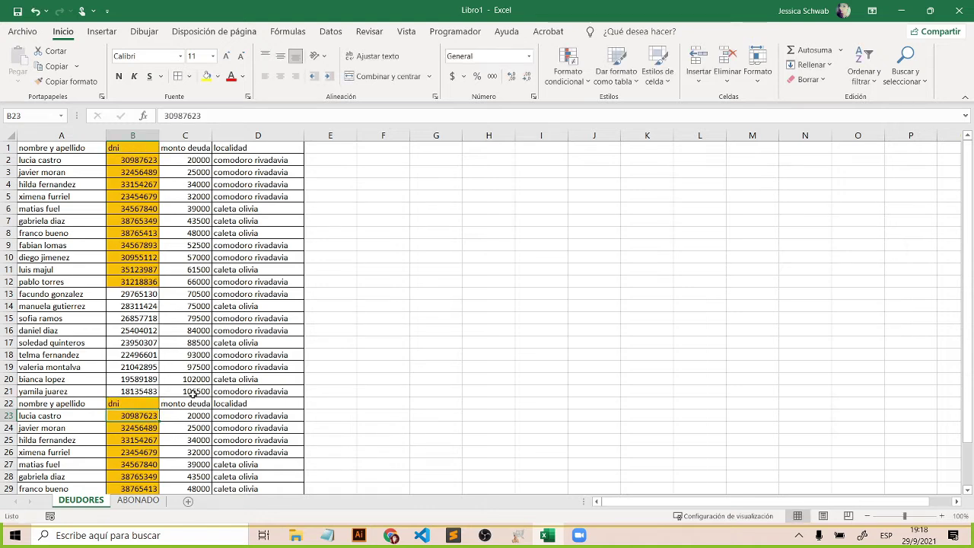
# Step: Hide rows 2 to 12, which hold the first block's records with highlighted dni cells
pyautogui.scroll(-1, 260, 411)
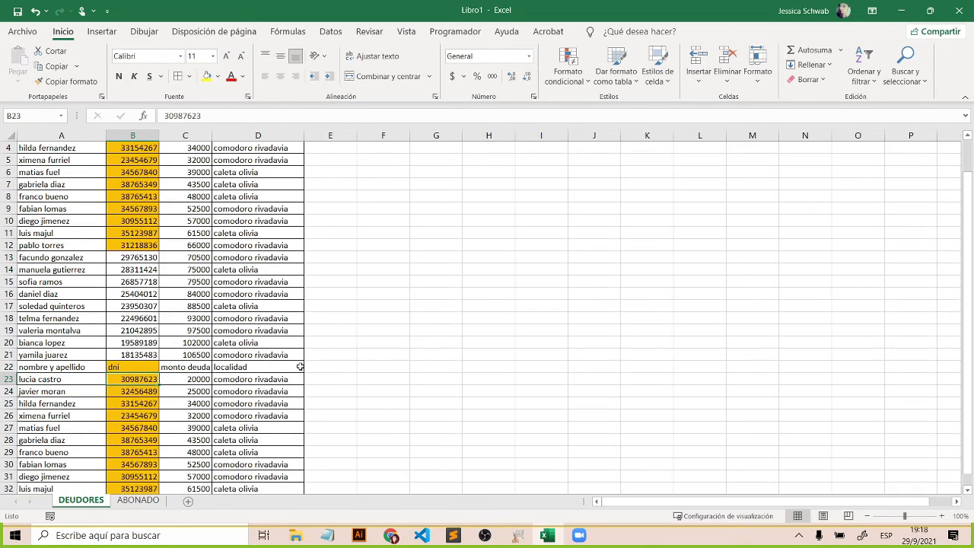
pyautogui.moveTo(262, 245); pyautogui.dragTo(39, 159)
pyautogui.click(6, 174)
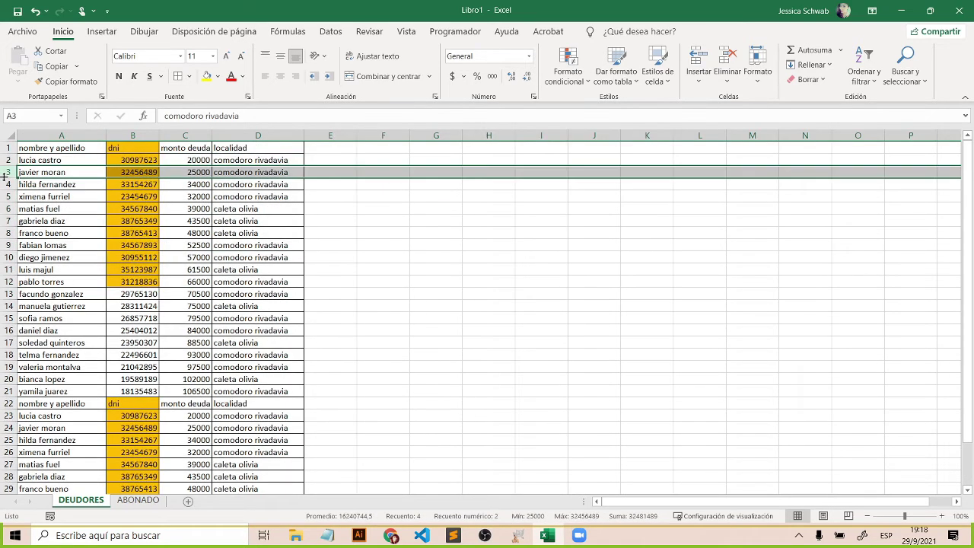
pyautogui.moveTo(257, 160); pyautogui.dragTo(47, 280)
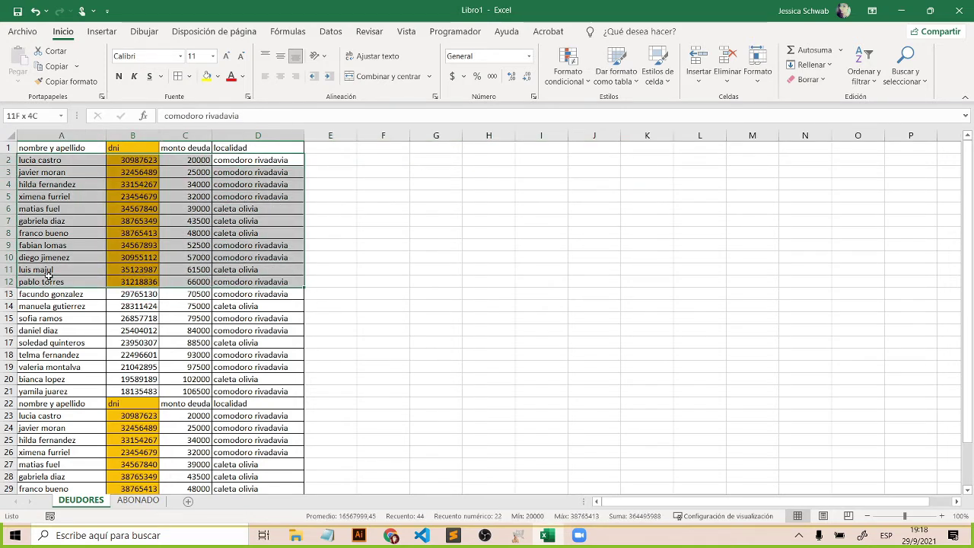
pyautogui.click(11, 224)
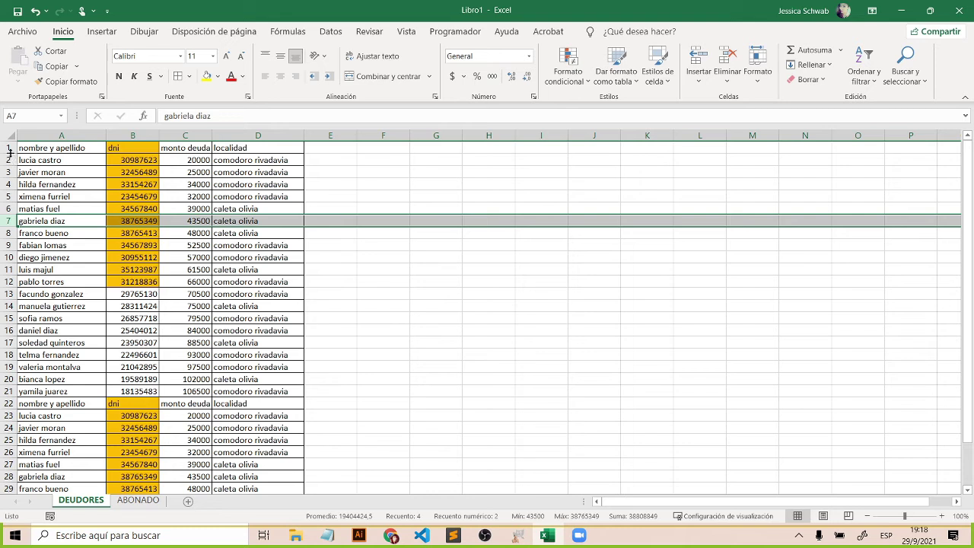
pyautogui.moveTo(9, 160); pyautogui.dragTo(31, 279)
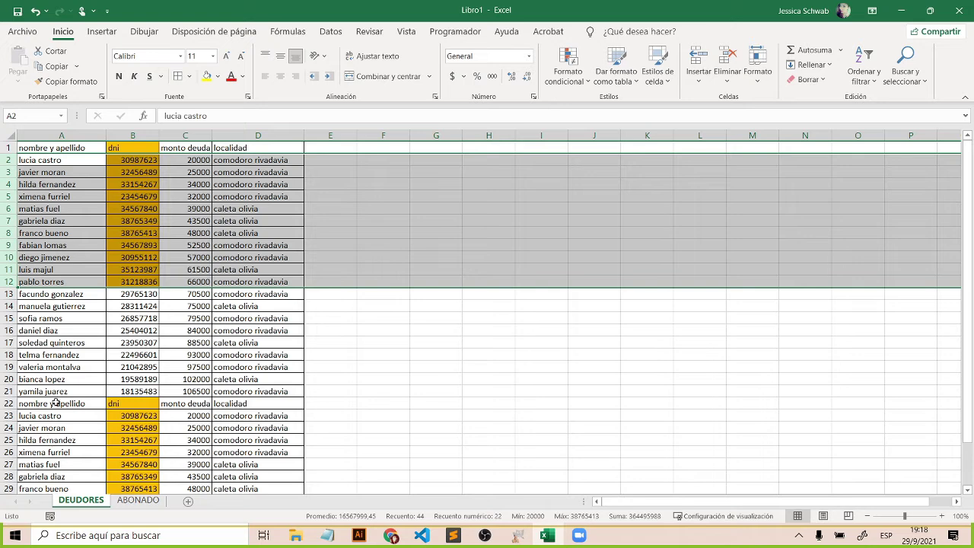
pyautogui.hotkey('ctrl', '9')
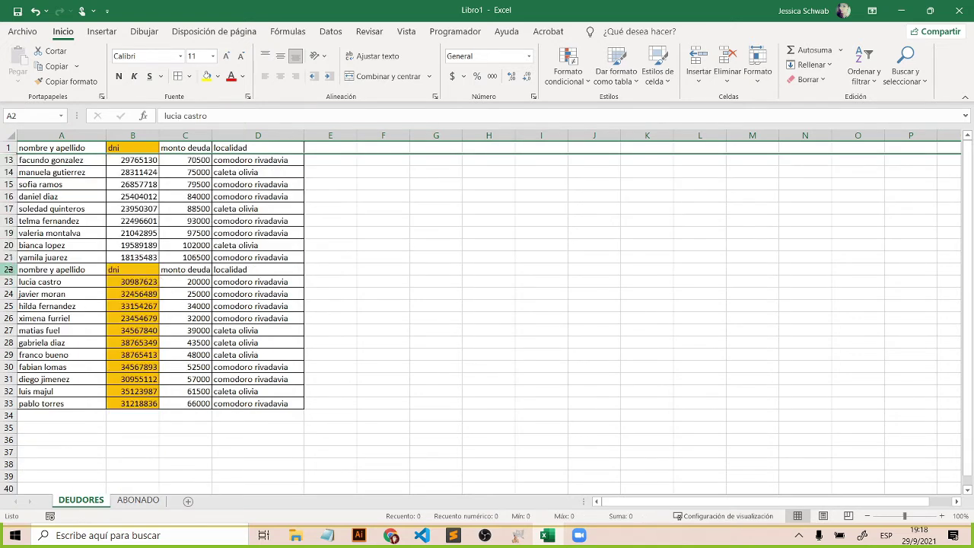
# Step: Hide rows 22 to 33, which hold the second header row and the repeated records with highlighted dni cells
pyautogui.moveTo(10, 270); pyautogui.dragTo(25, 401)
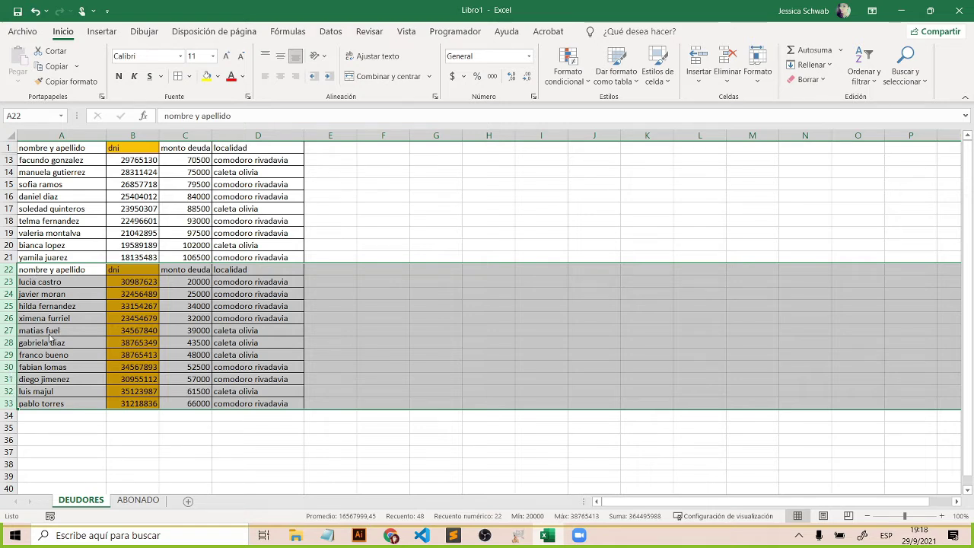
pyautogui.hotkey('ctrl', '9')
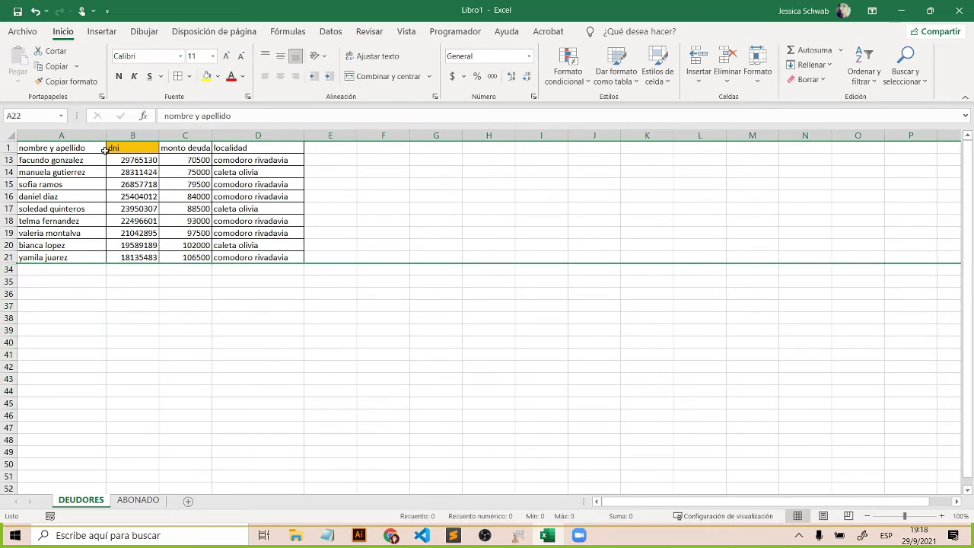
# Step: Fill the header cells A1 to D1 with yellow
pyautogui.moveTo(72, 146); pyautogui.dragTo(263, 144)
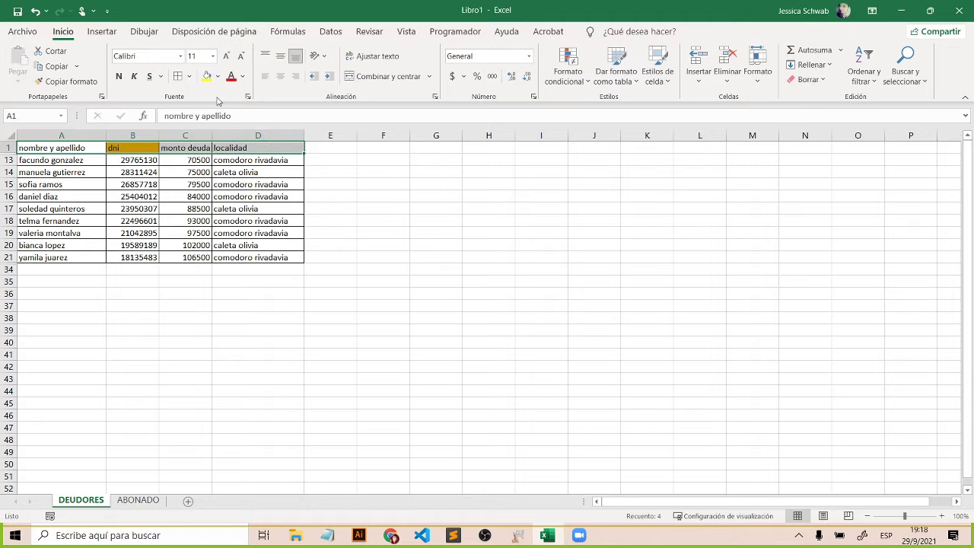
pyautogui.click(206, 76)
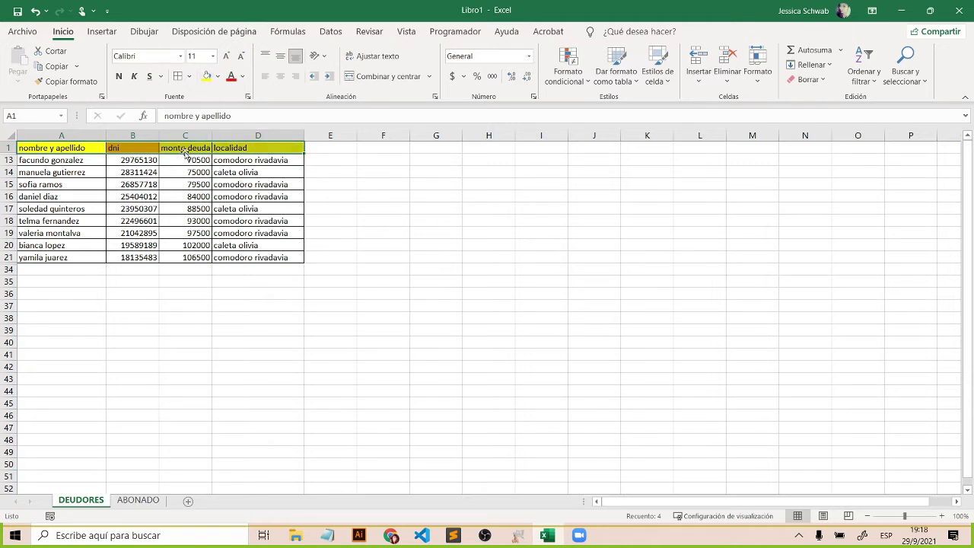
# Step: Edit the dni header in cell B1 so it no longer takes the orange duplicate highlight
pyautogui.click(148, 146)
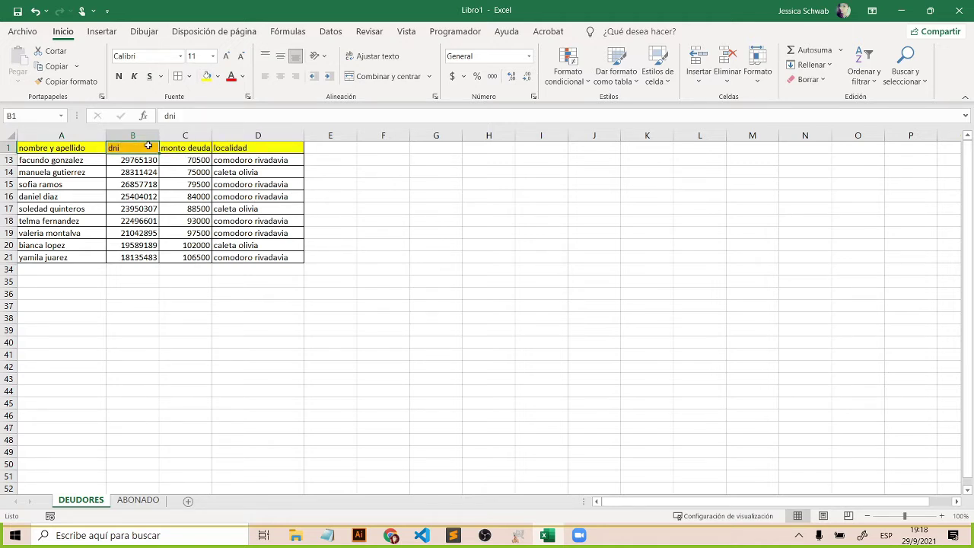
pyautogui.doubleClick(149, 146)
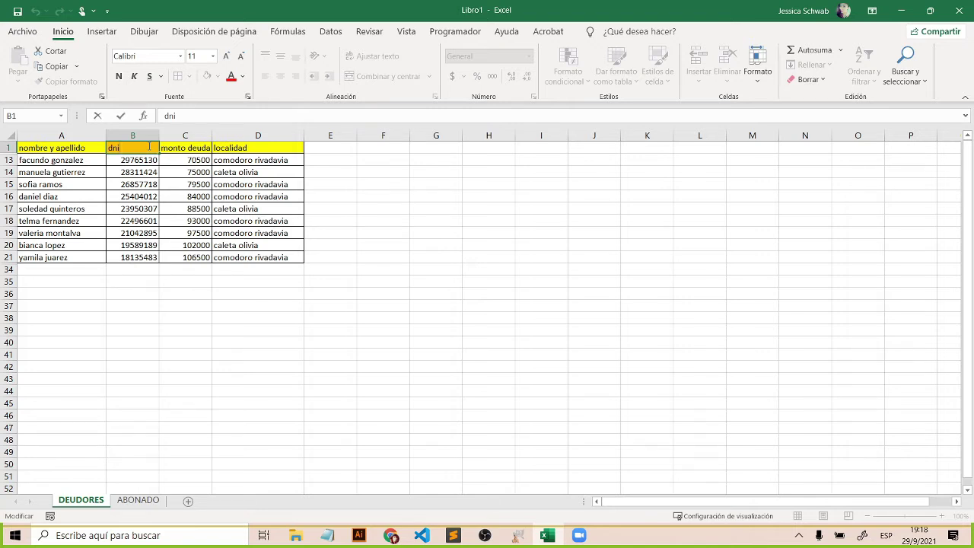
pyautogui.press('Return')
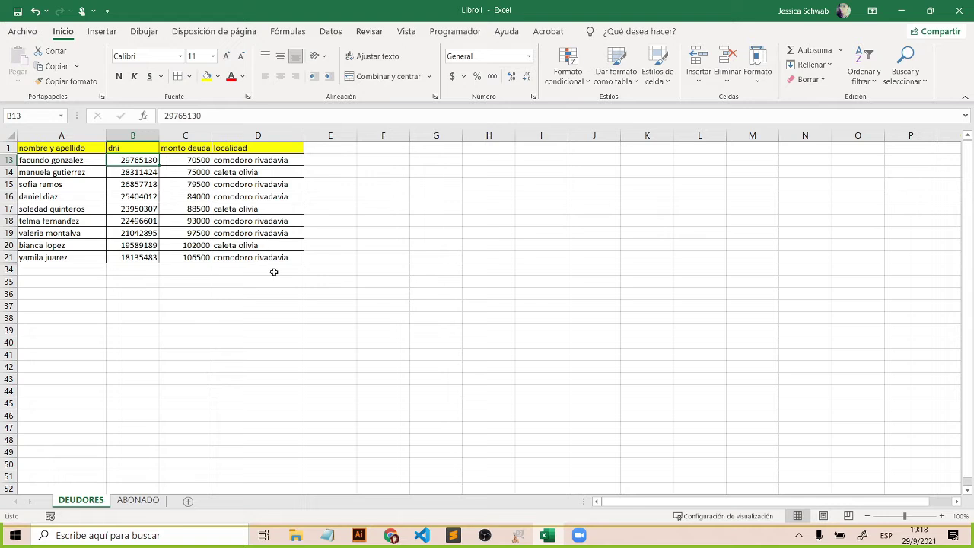
# Step: Unhide rows 2 to 12 on the DEUDORES sheet
pyautogui.click(122, 503)
pyautogui.click(98, 500)
pyautogui.scroll(1, 12, 154)
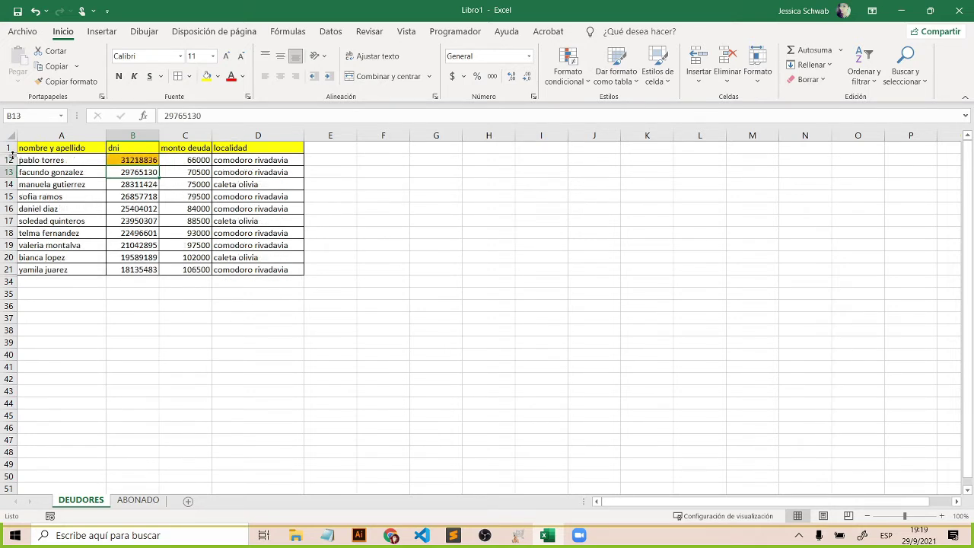
pyautogui.scroll(1, 13, 154)
pyautogui.scroll(4, 12, 154)
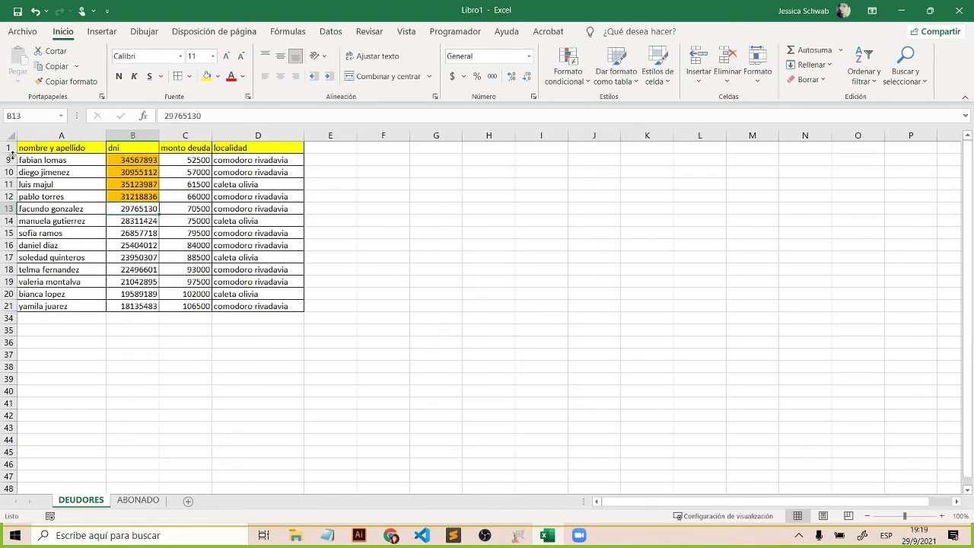
pyautogui.scroll(5, 13, 153)
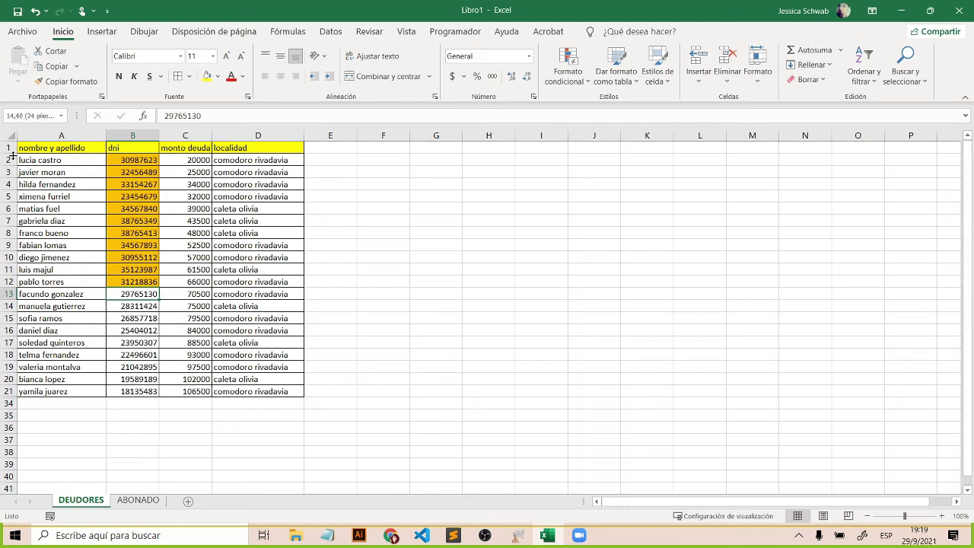
# Step: Unhide rows 22 to 33 below the first block of debtors
pyautogui.doubleClick(12, 400)
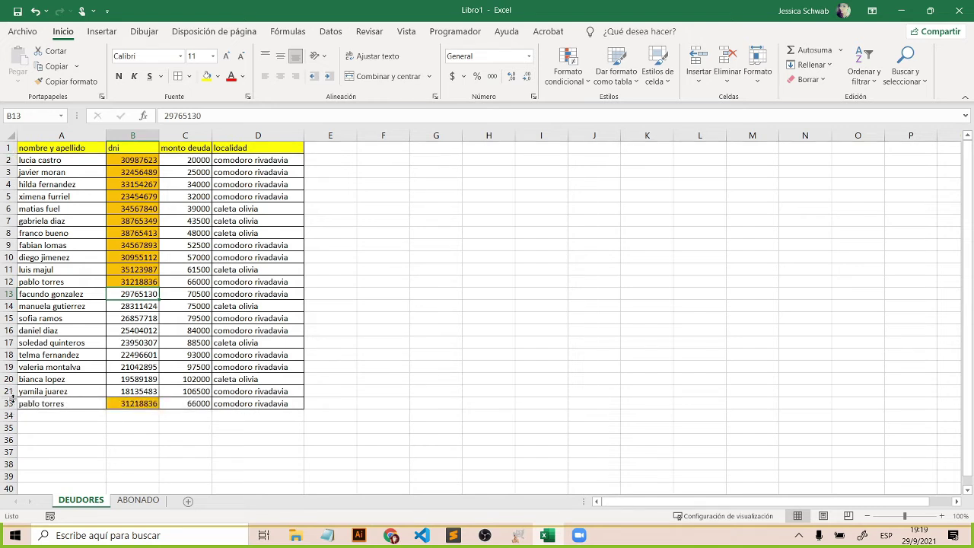
pyautogui.doubleClick(12, 400)
pyautogui.doubleClick(12, 399)
pyautogui.doubleClick(12, 400)
pyautogui.doubleClick(12, 399)
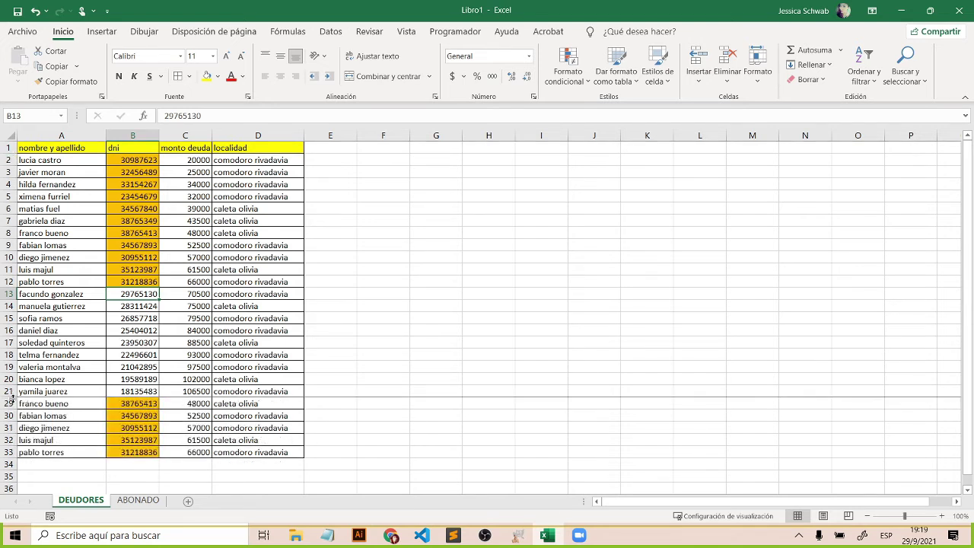
pyautogui.doubleClick(12, 399)
pyautogui.doubleClick(12, 400)
pyautogui.doubleClick(12, 399)
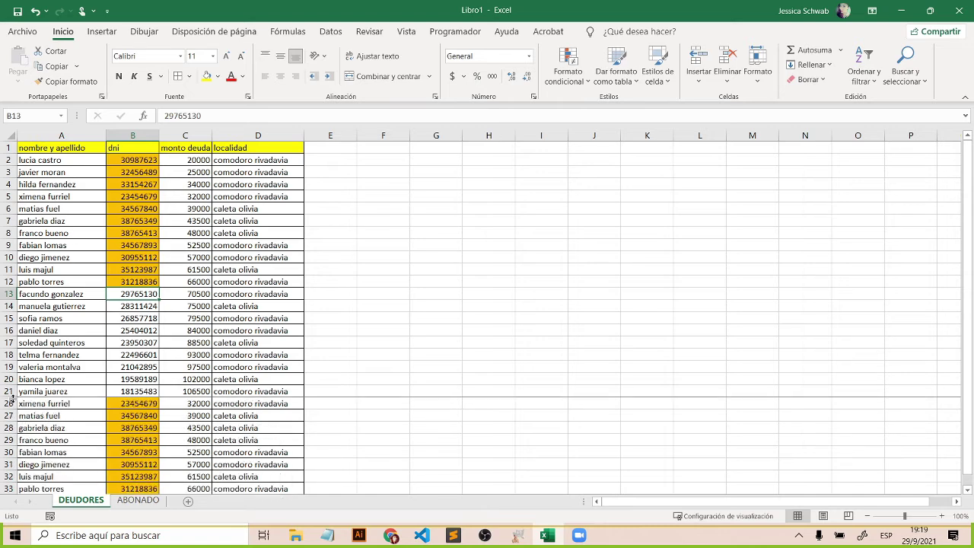
pyautogui.doubleClick(12, 400)
pyautogui.doubleClick(12, 399)
pyautogui.doubleClick(12, 399)
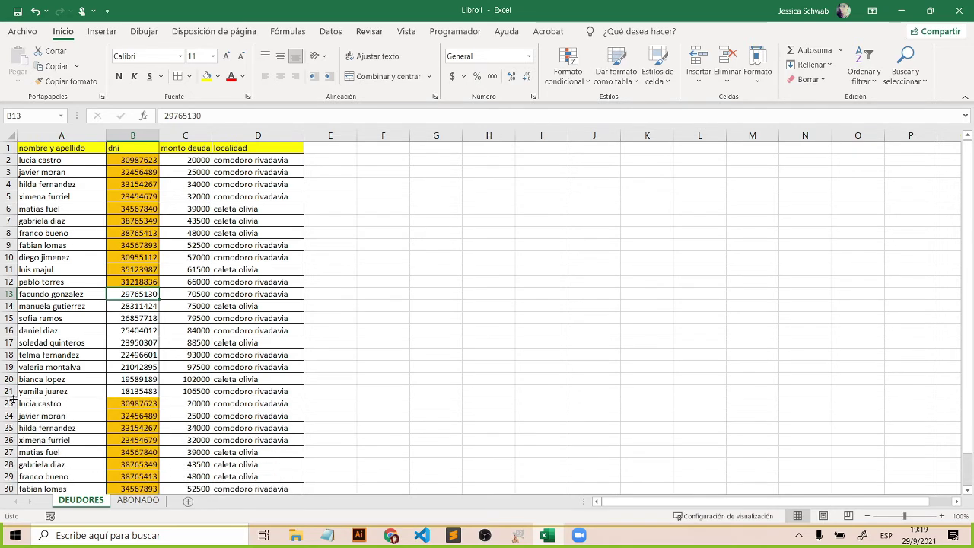
pyautogui.doubleClick(13, 399)
pyautogui.click(378, 340)
pyautogui.scroll(-2, 419, 266)
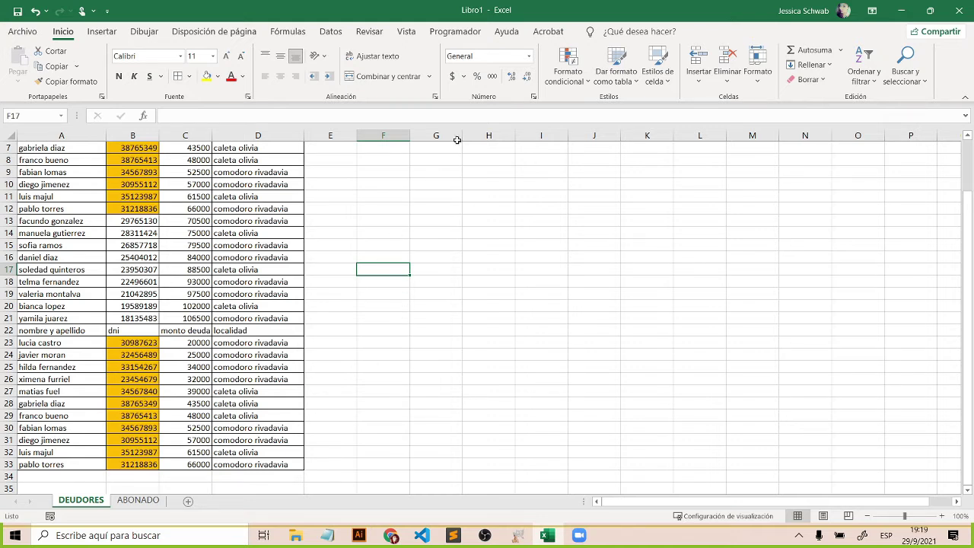
pyautogui.click(579, 255)
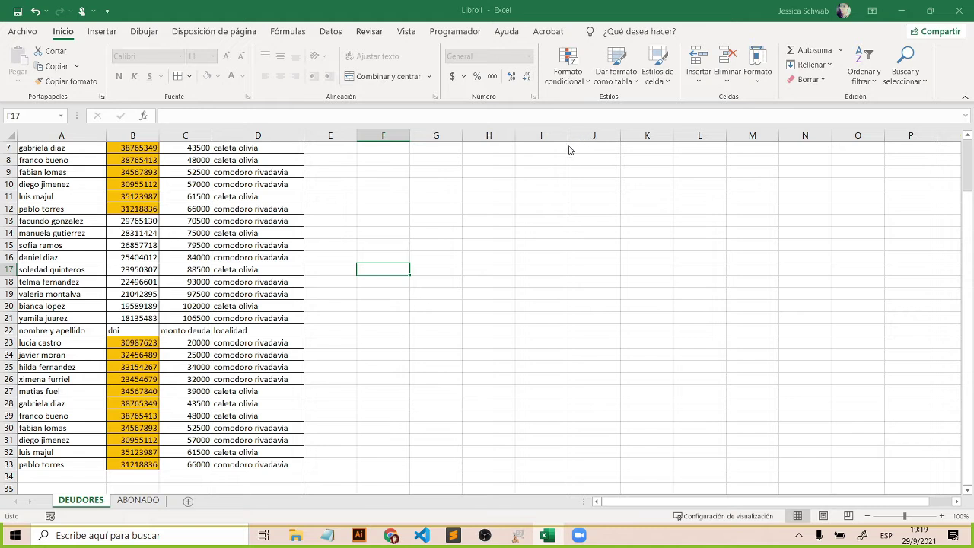
pyautogui.click(520, 187)
pyautogui.scroll(1, 356, 218)
pyautogui.scroll(2, 356, 218)
pyautogui.click(133, 135)
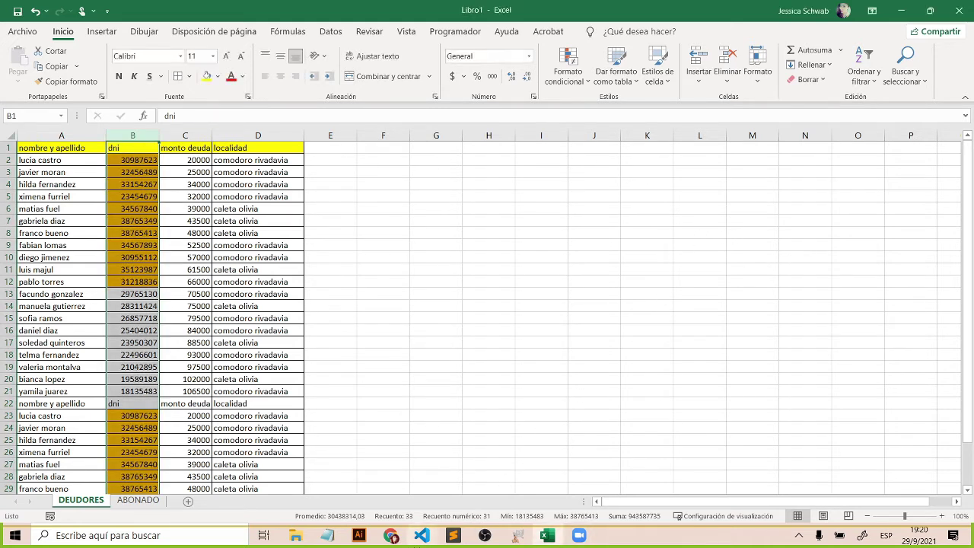
pyautogui.click(401, 539)
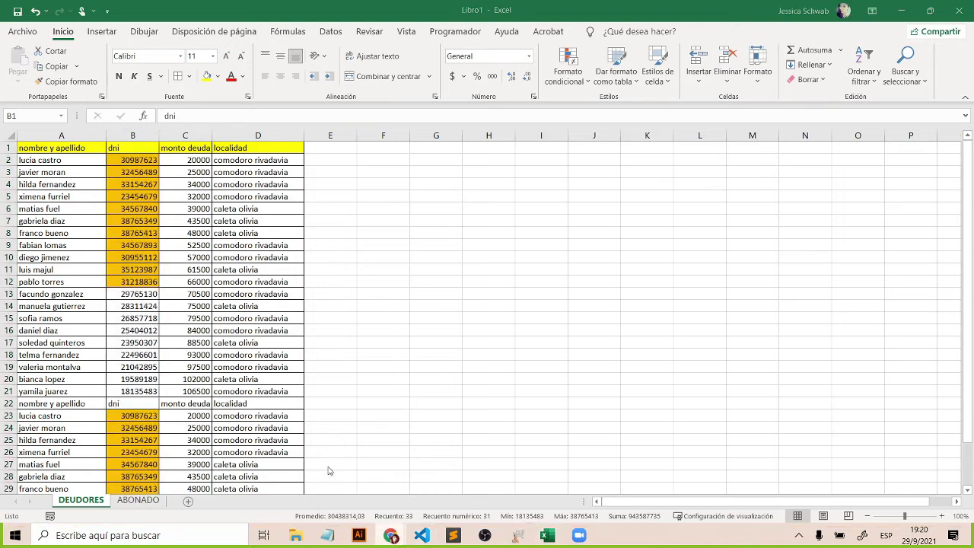